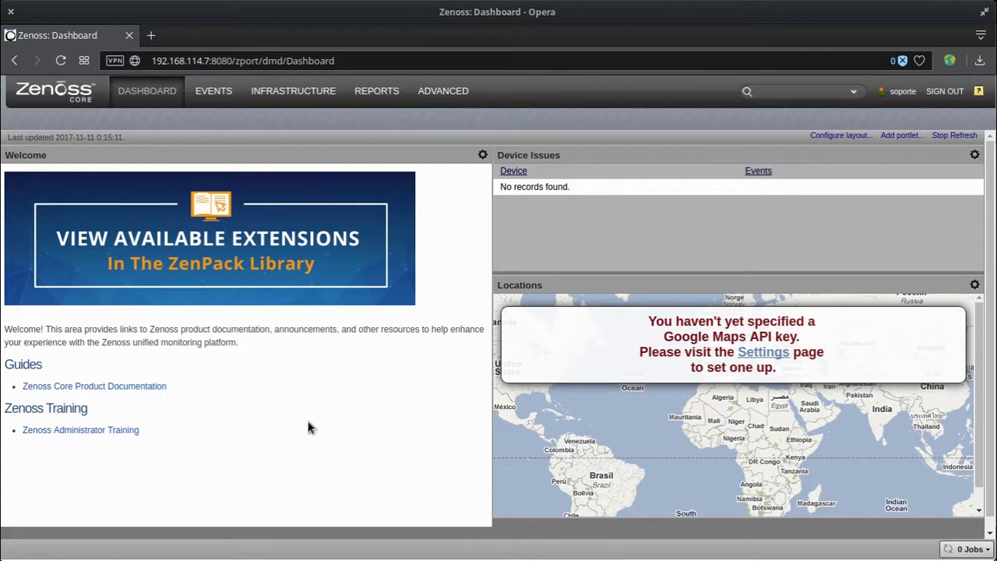
Sign out, log back in with the admin username and password, and decline saving the password.
{"action": "left_click", "coordinate": [937, 93]}
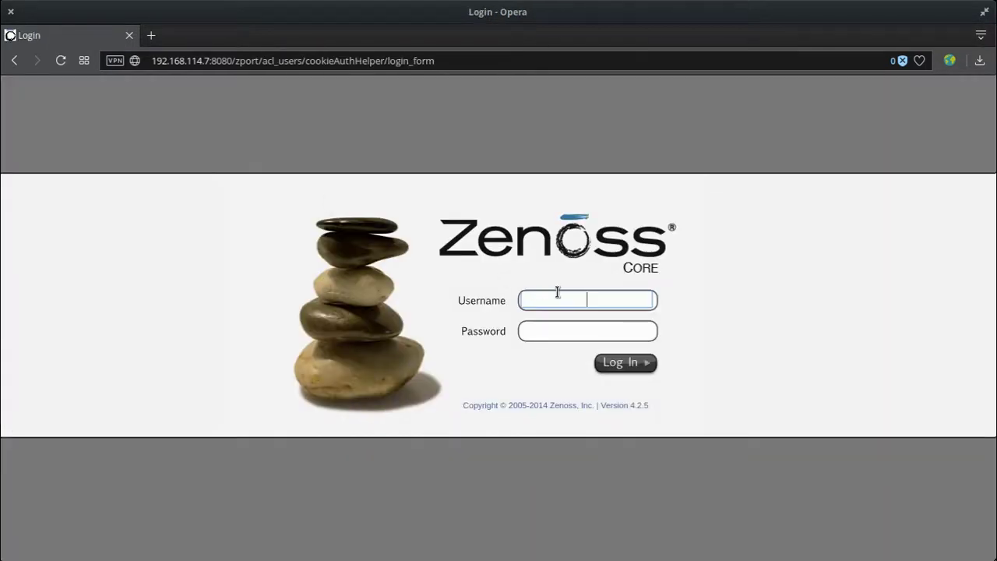
{"action": "type", "text": "admin"}
{"action": "key", "text": "Tab"}
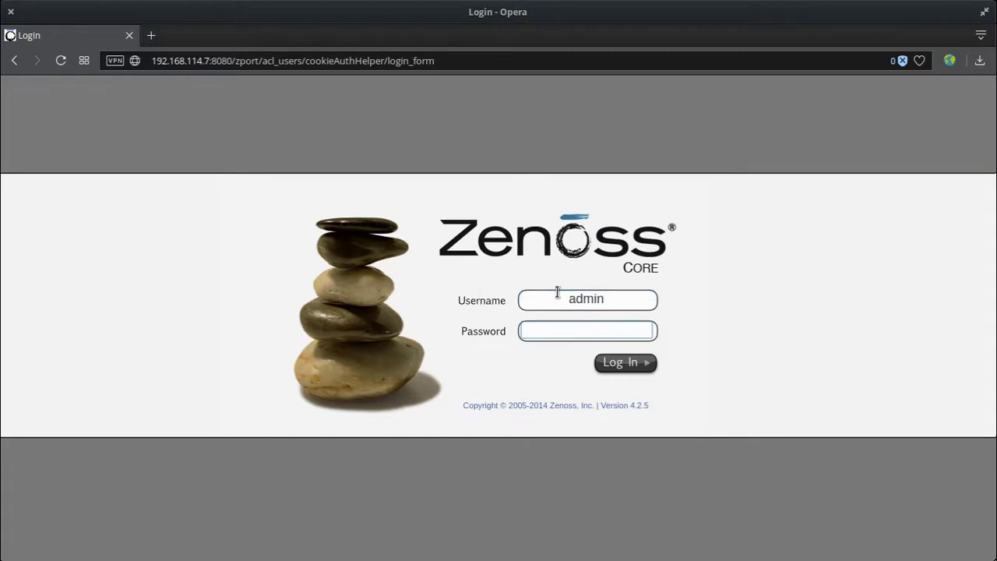
{"action": "type", "text": "zenossadmin"}
{"action": "key", "text": "Return"}
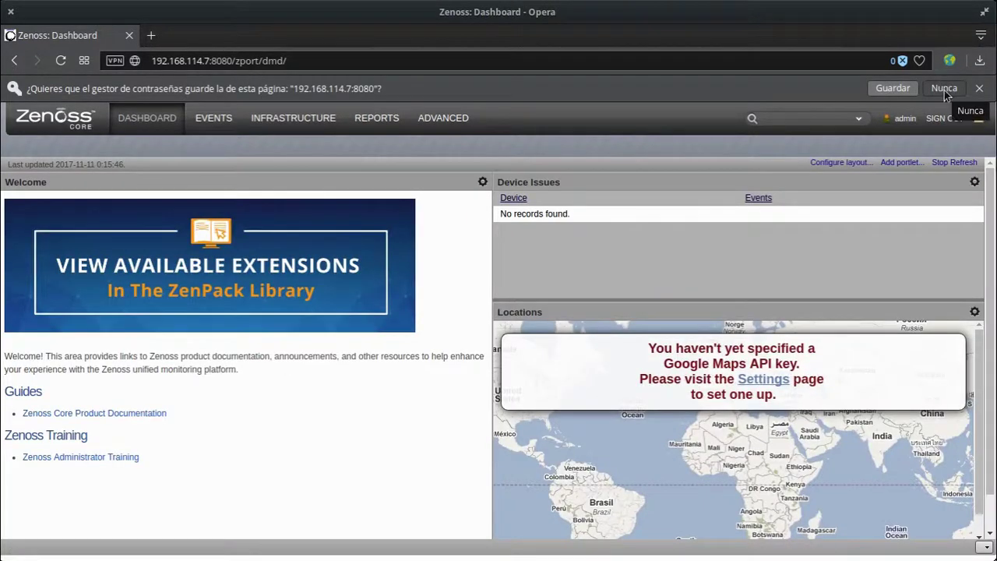
{"action": "left_click", "coordinate": [944, 89]}
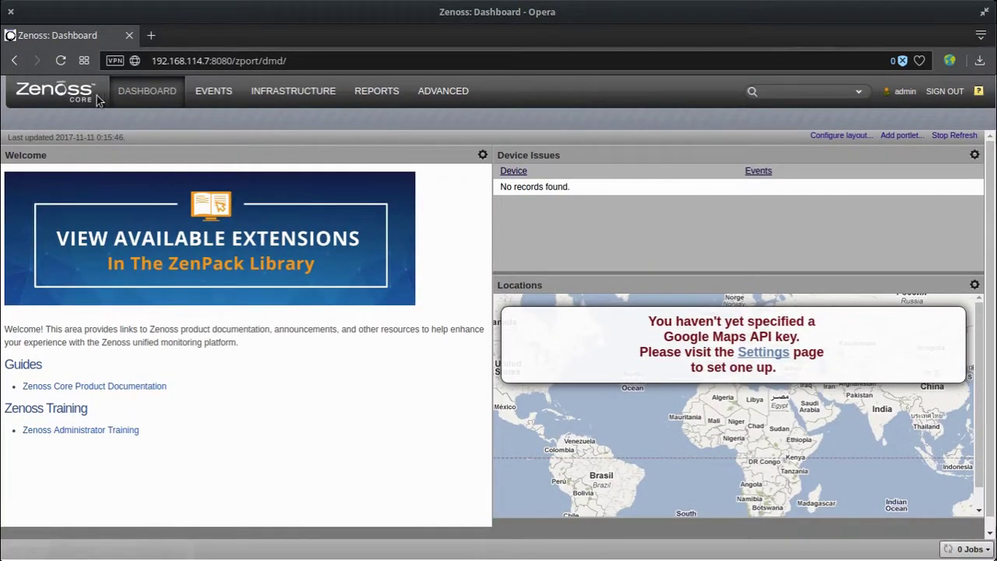
Show the Welcome portlet's settings: title Welcome, refresh rate 60 and a zenoss.com URL.
{"action": "scroll", "coordinate": [473, 374], "scroll_direction": "down", "scroll_amount": 1}
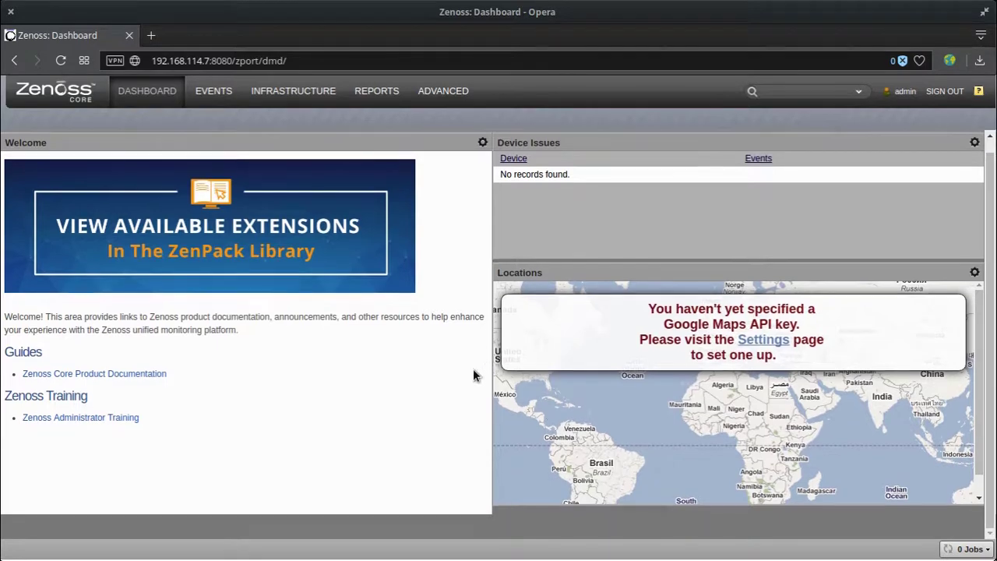
{"action": "scroll", "coordinate": [472, 374], "scroll_direction": "up", "scroll_amount": 1}
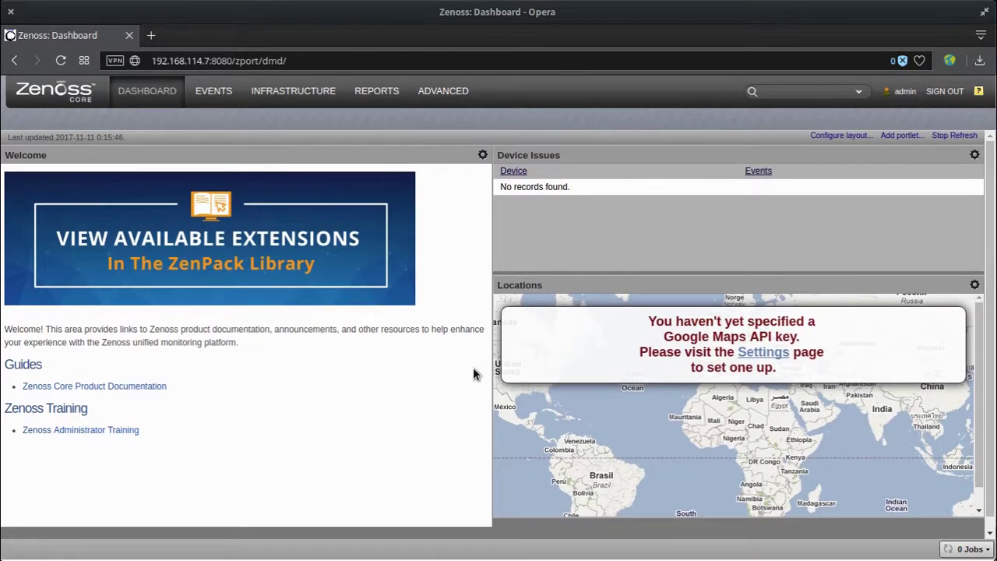
{"action": "left_click", "coordinate": [482, 155]}
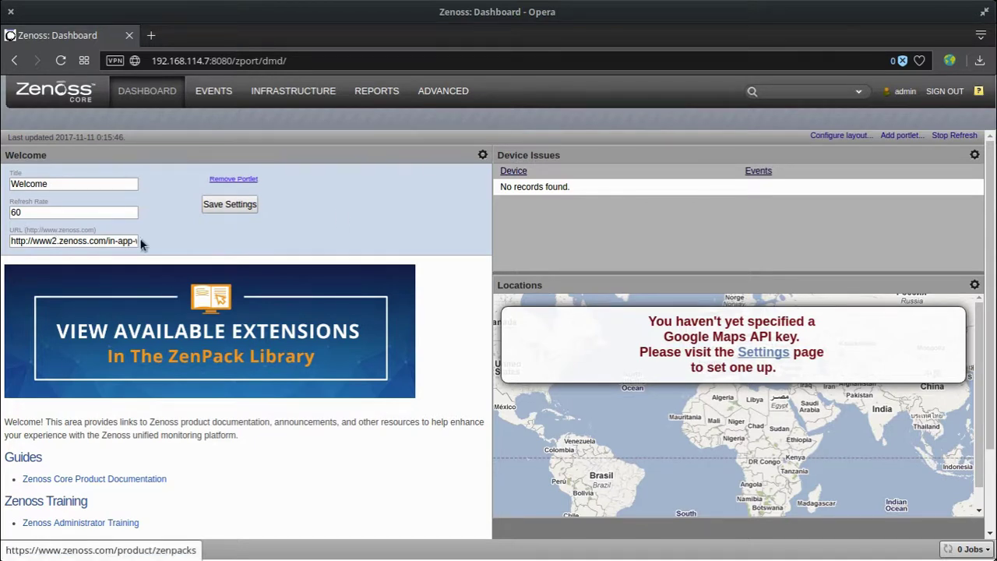
Remove the Welcome portlet, then move Locations to the left column and remove it too.
{"action": "left_click", "coordinate": [234, 179]}
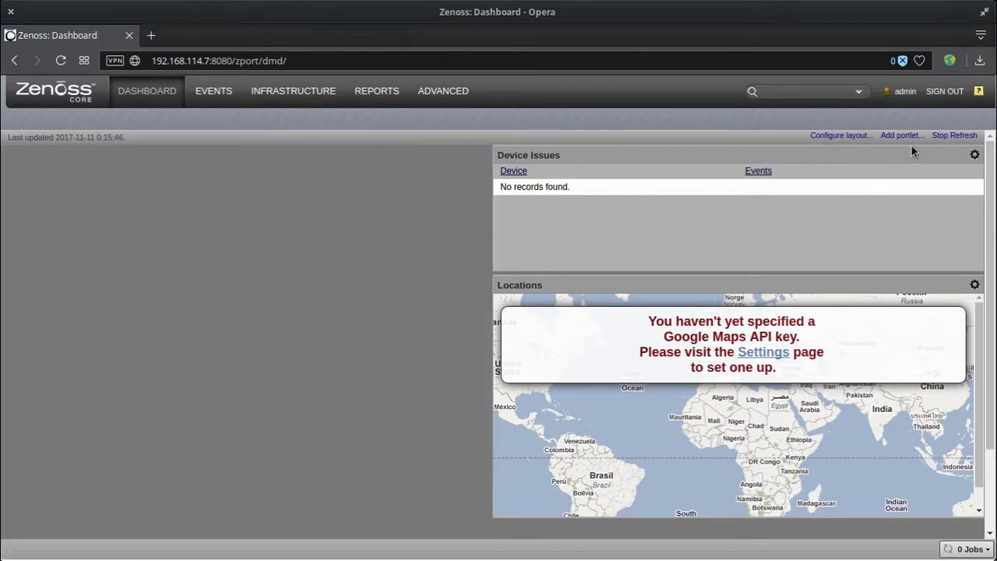
{"action": "left_click_drag", "start_coordinate": [752, 289], "coordinate": [462, 224]}
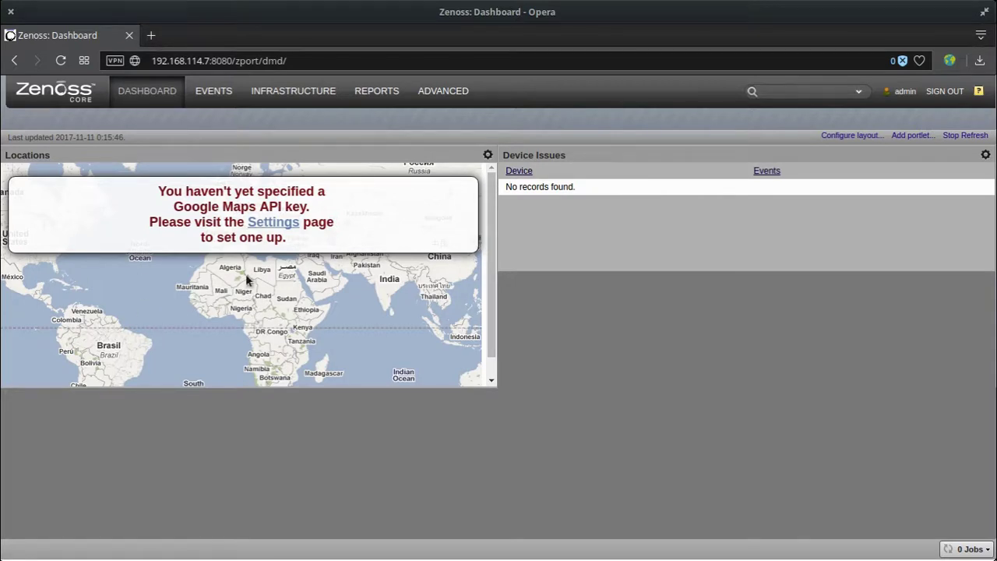
{"action": "left_click", "coordinate": [490, 155]}
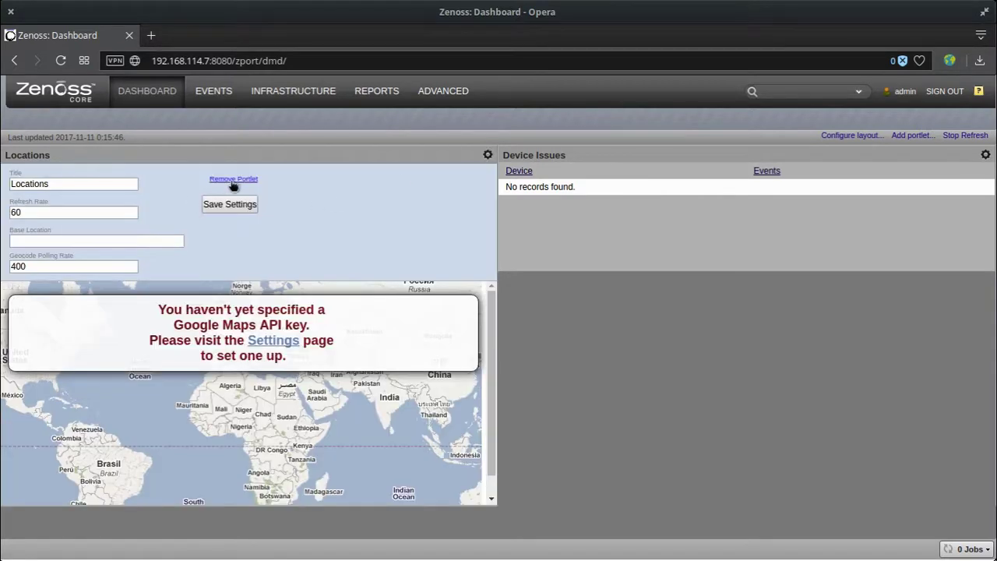
{"action": "left_click", "coordinate": [229, 180]}
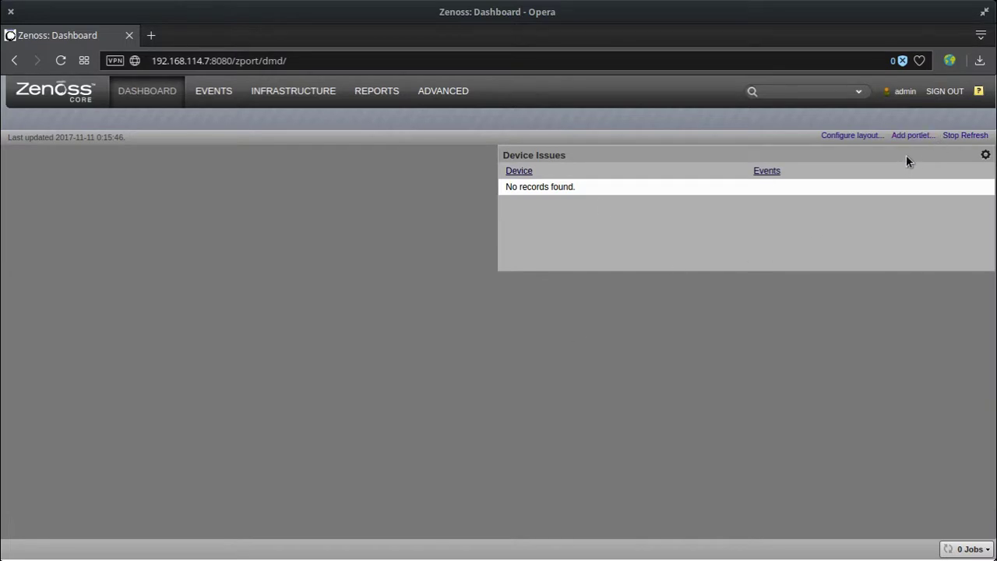
{"action": "left_click_drag", "start_coordinate": [905, 154], "coordinate": [768, 189]}
Add a Site Window portlet and place it in the left column beside Device Issues.
{"action": "left_click", "coordinate": [929, 138]}
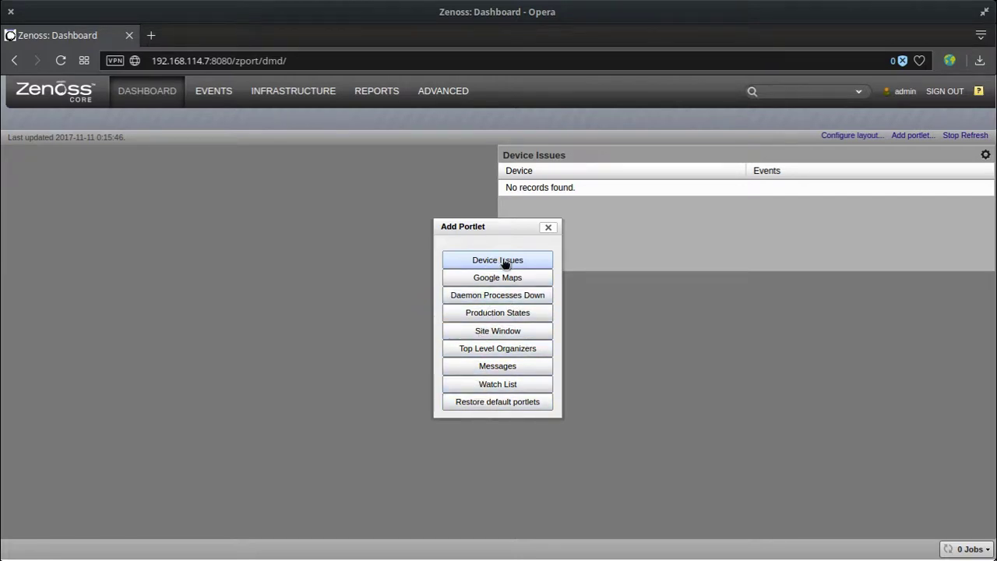
{"action": "left_click", "coordinate": [471, 331]}
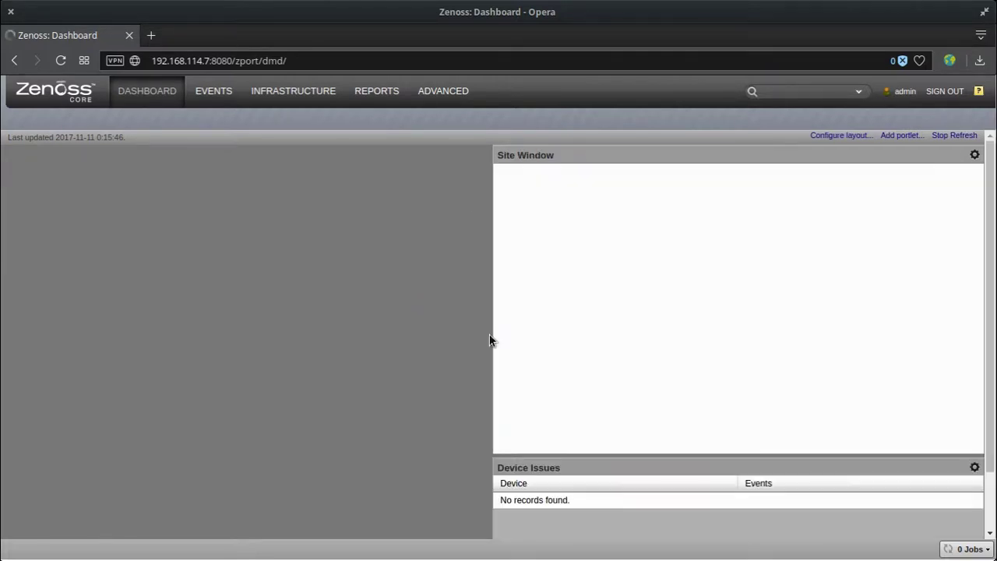
{"action": "left_click_drag", "start_coordinate": [636, 162], "coordinate": [234, 160]}
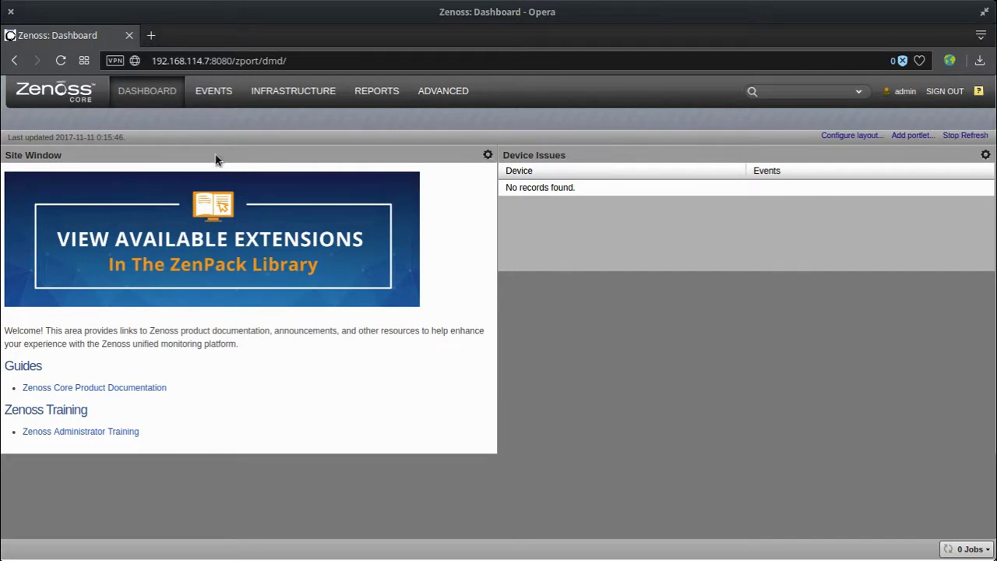
Review the Site Window portlet's settings, including refresh rate 60, then close them.
{"action": "left_click", "coordinate": [486, 155]}
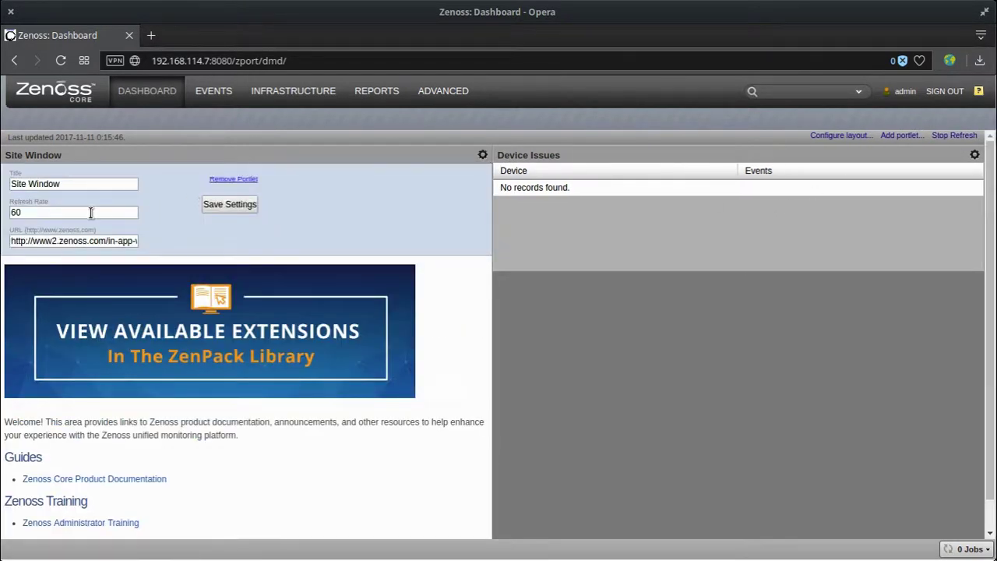
{"action": "left_click_drag", "start_coordinate": [91, 213], "coordinate": [2, 217]}
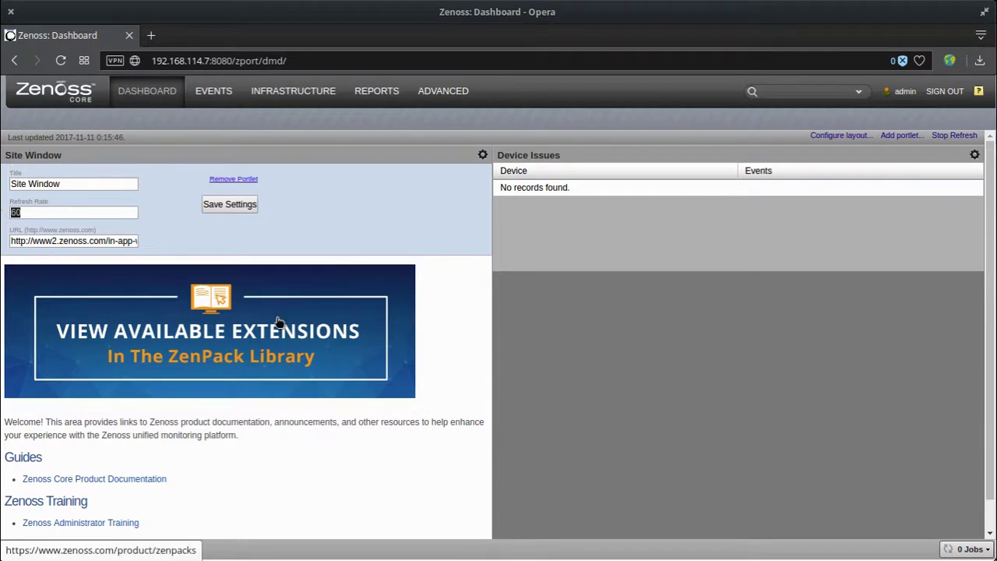
{"action": "left_click", "coordinate": [483, 156]}
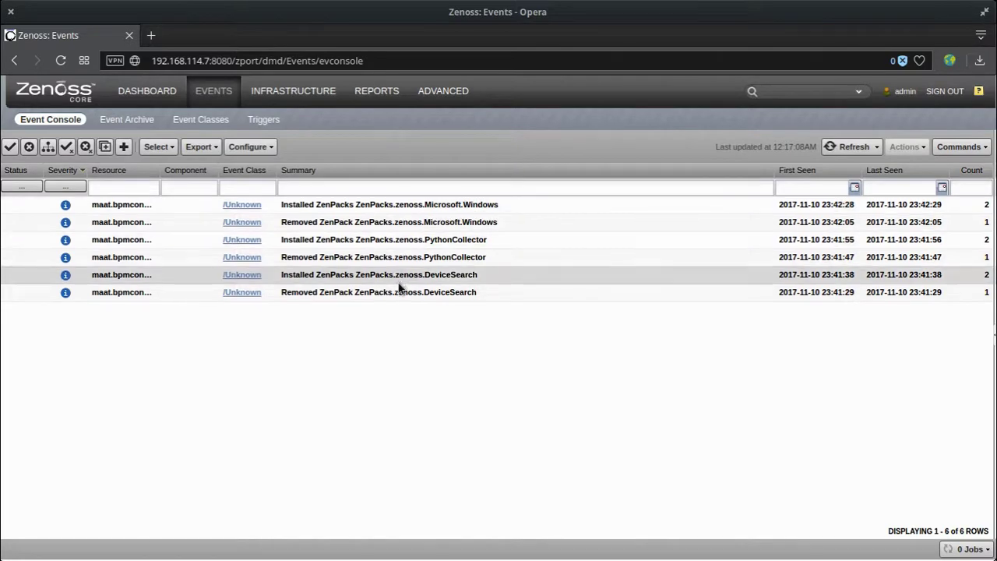
Inspect the Microsoft.Windows installed ZenPacks event details, then switch to the Infrastructure devices view.
{"action": "left_click", "coordinate": [67, 206]}
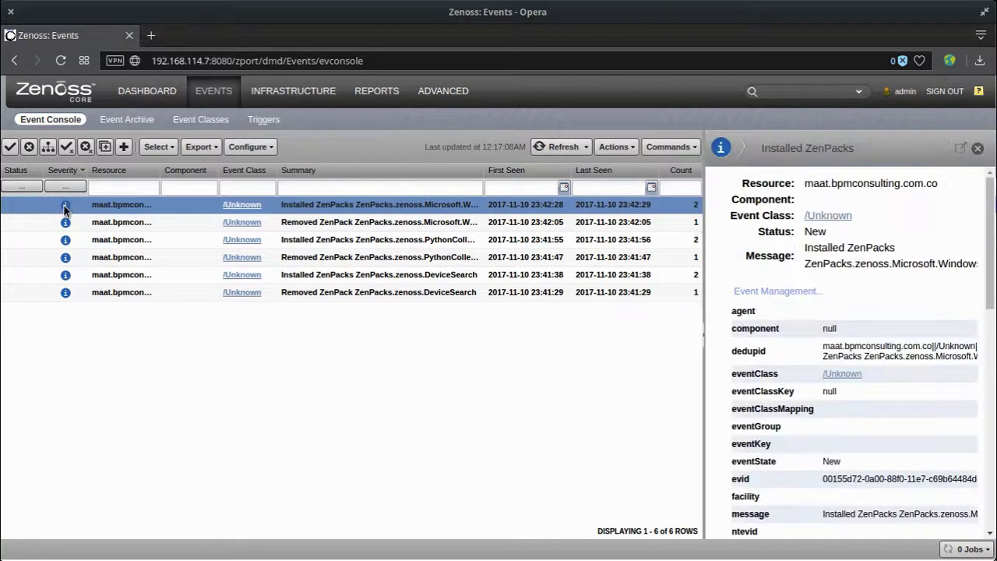
{"action": "scroll", "coordinate": [808, 323], "scroll_direction": "down", "scroll_amount": 10}
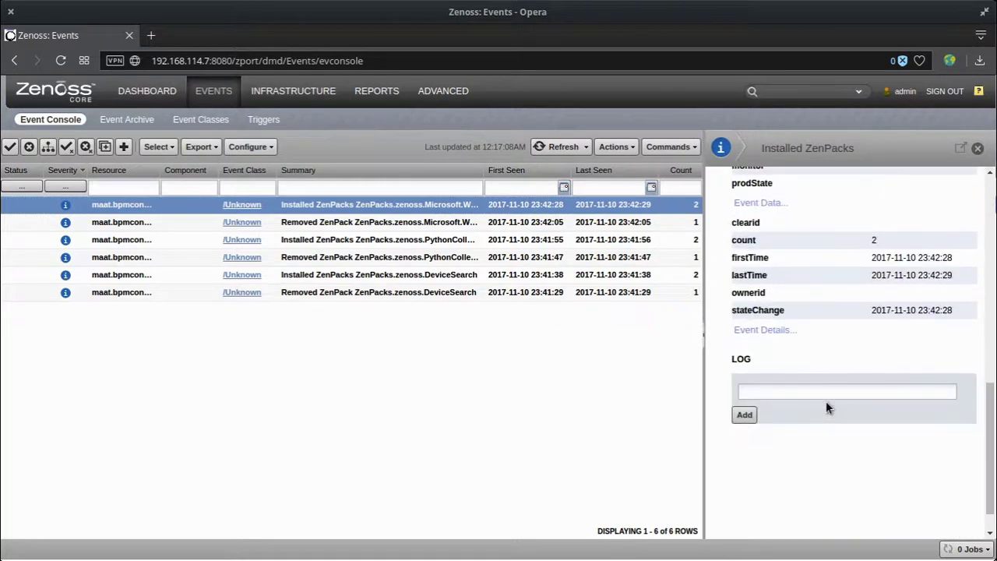
{"action": "scroll", "coordinate": [825, 401], "scroll_direction": "up", "scroll_amount": 10}
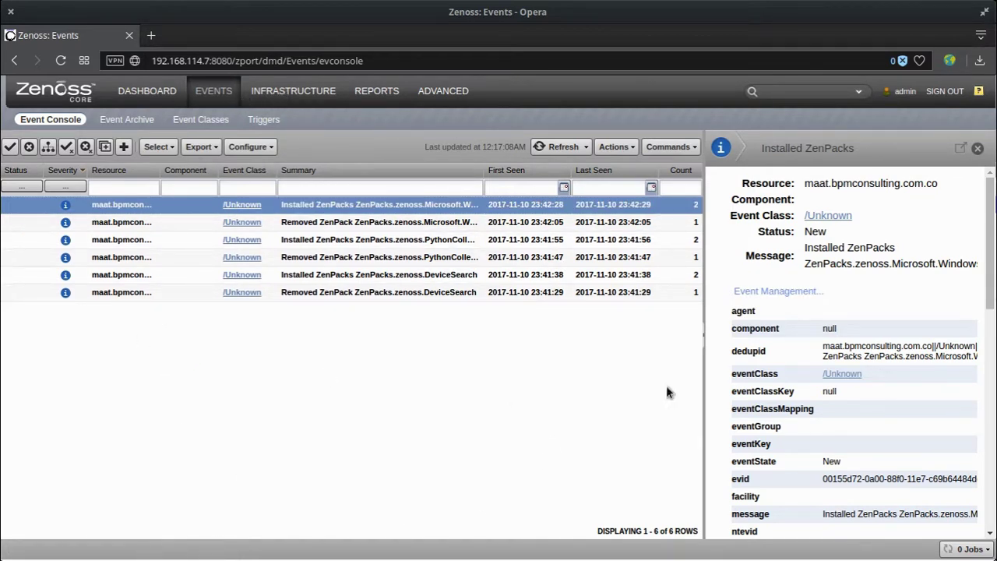
{"action": "left_click", "coordinate": [316, 97]}
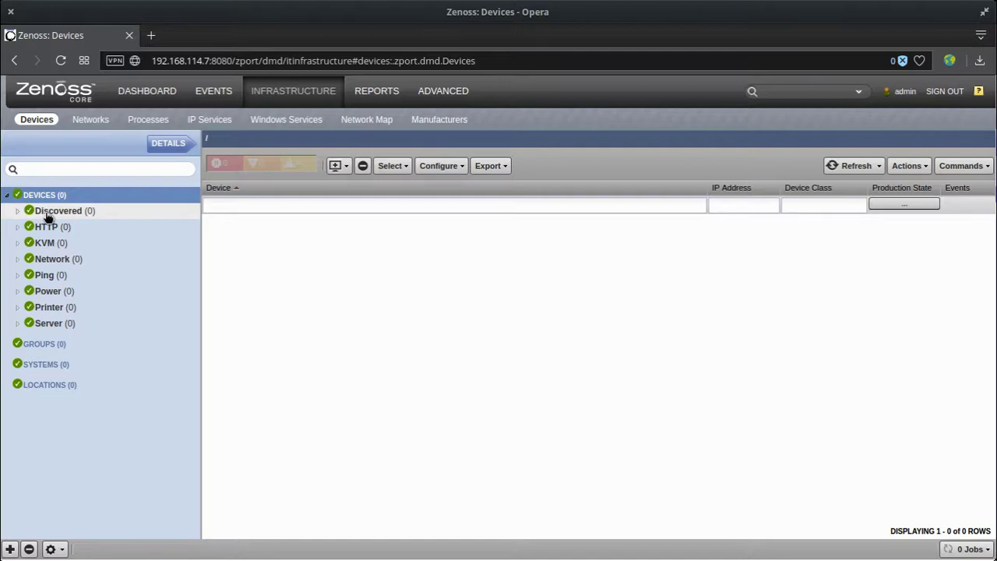
View the HTTP, KVM, Network, Ping, Power, Printer and Server device classes in turn.
{"action": "left_click", "coordinate": [56, 225]}
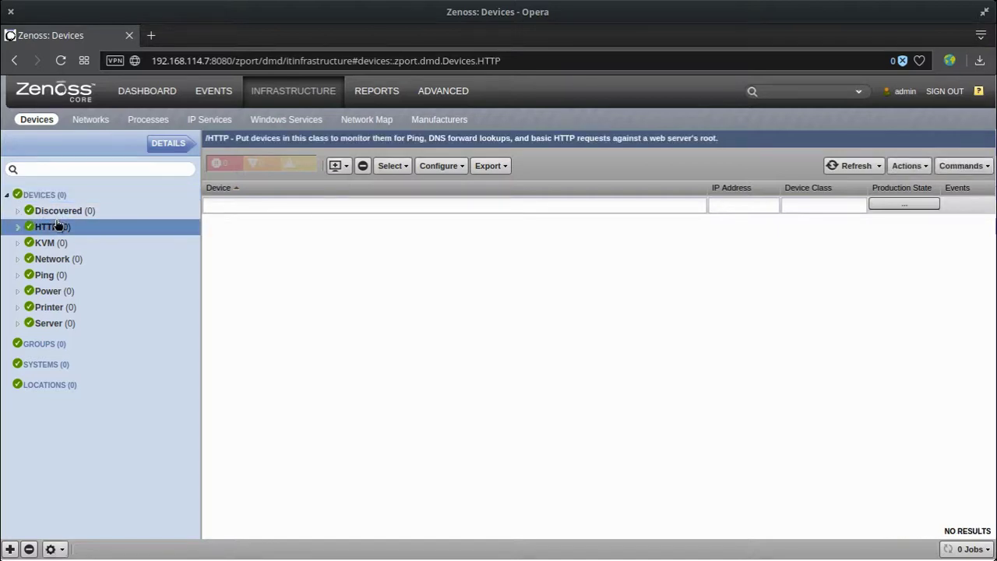
{"action": "left_click", "coordinate": [52, 240]}
{"action": "left_click", "coordinate": [60, 259]}
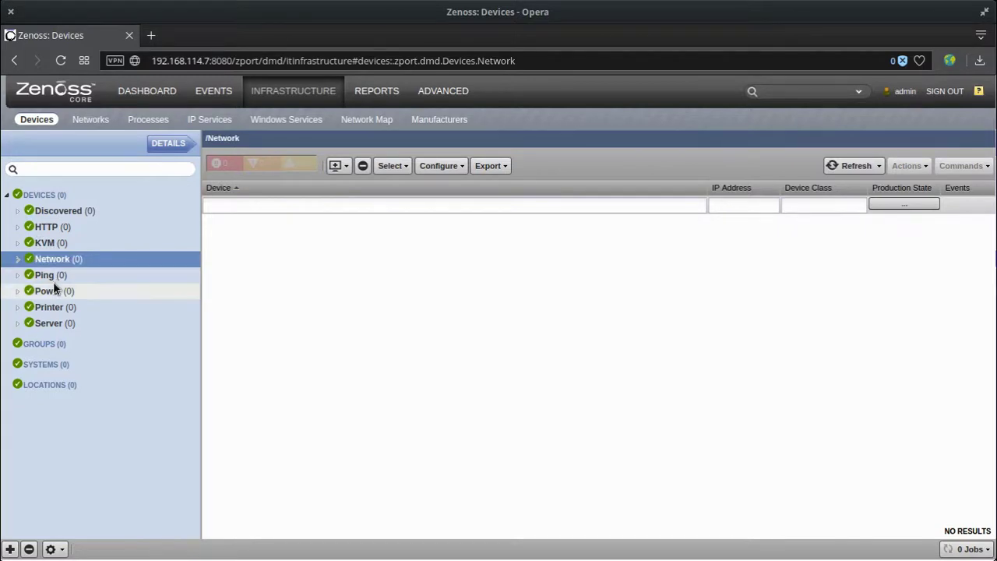
{"action": "left_click", "coordinate": [55, 278]}
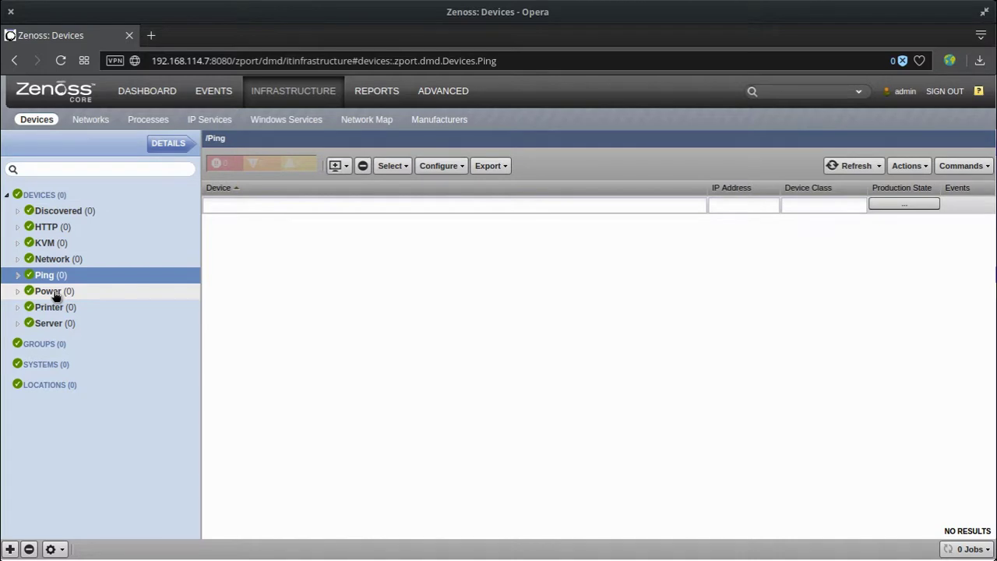
{"action": "left_click", "coordinate": [56, 293]}
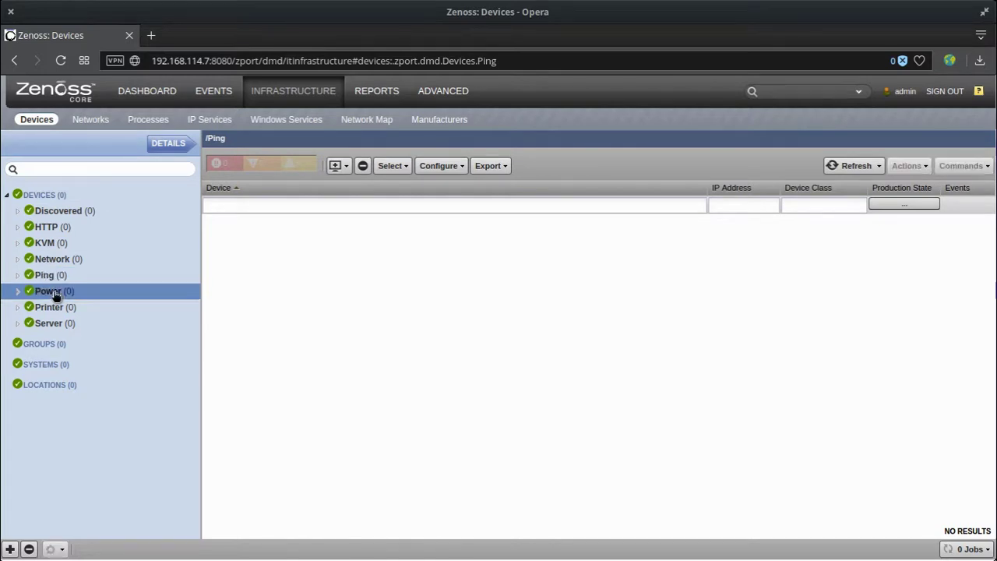
{"action": "left_click", "coordinate": [55, 310]}
{"action": "left_click", "coordinate": [56, 324]}
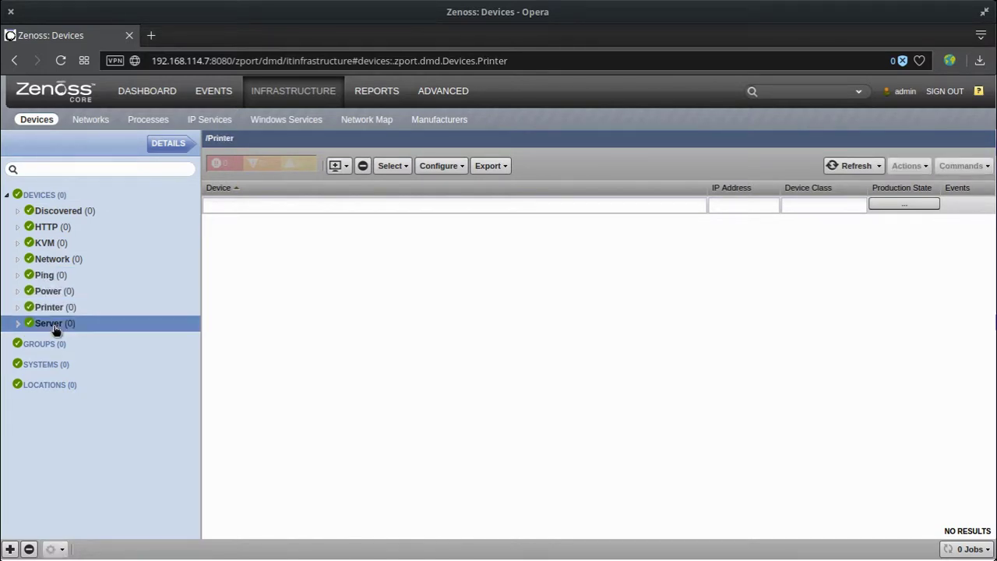
Expand the Server, Printer, Power and Network classes to see subclasses, then go to Reports.
{"action": "left_click", "coordinate": [19, 324]}
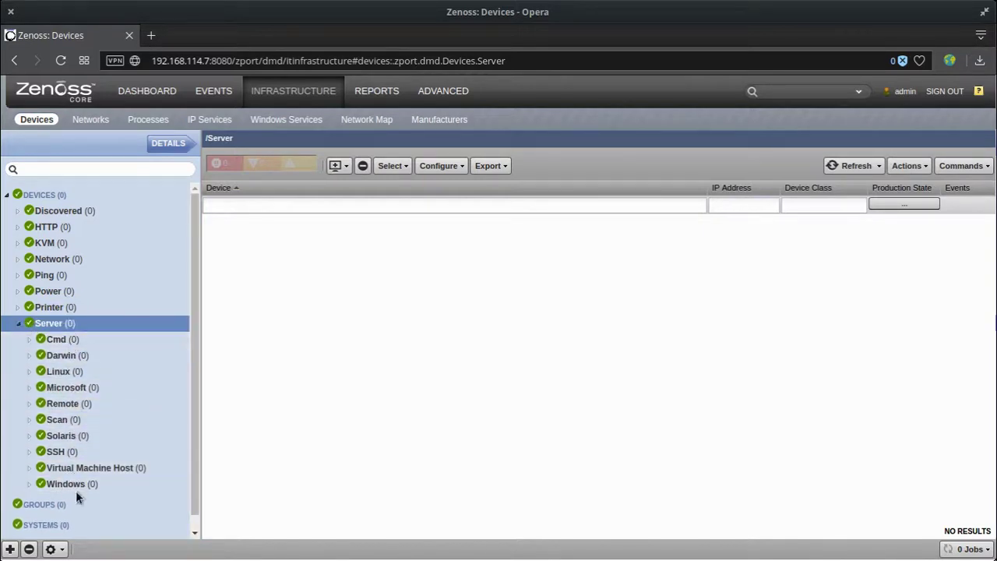
{"action": "left_click", "coordinate": [19, 307]}
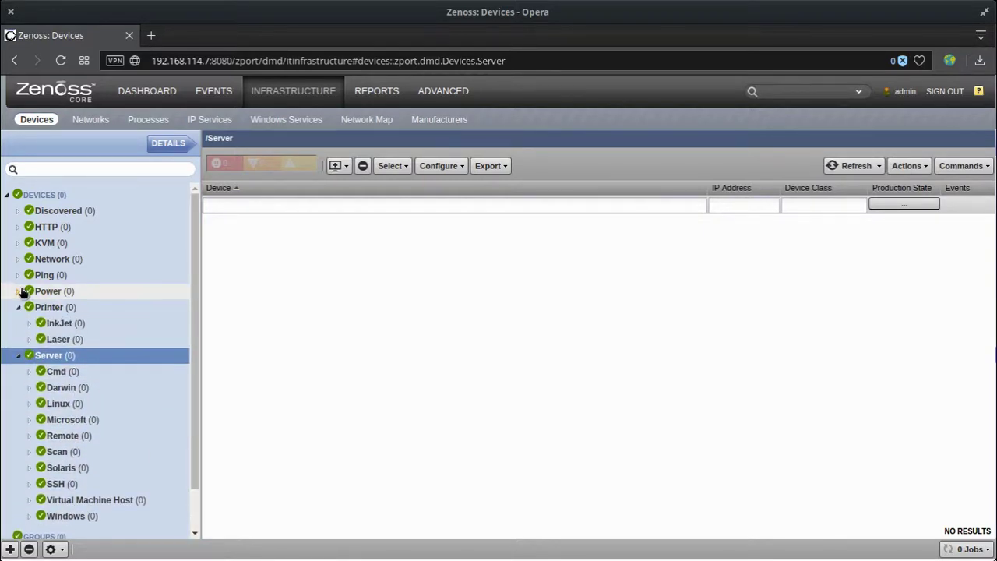
{"action": "left_click", "coordinate": [18, 291]}
{"action": "left_click", "coordinate": [17, 260]}
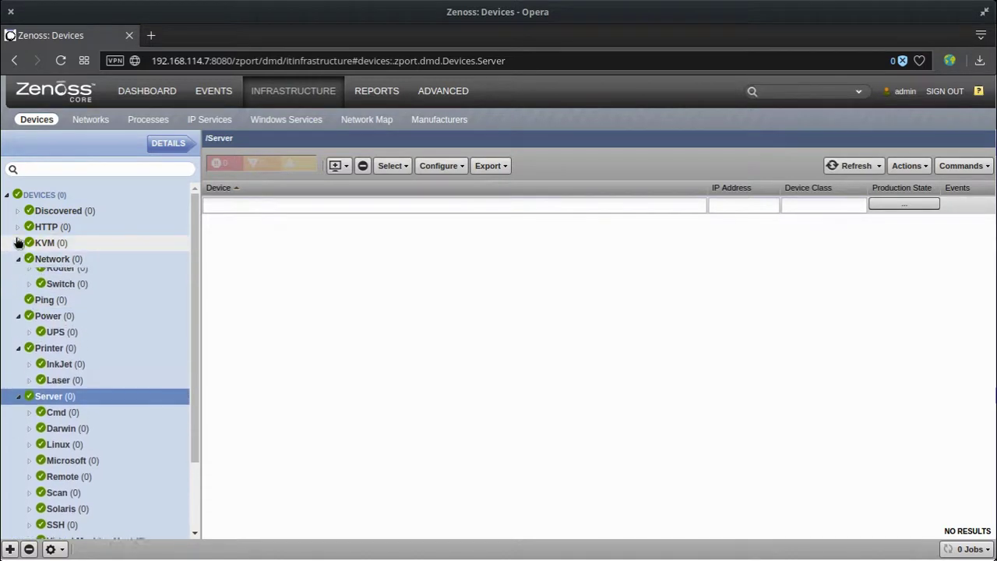
{"action": "left_click", "coordinate": [18, 227]}
{"action": "left_click", "coordinate": [18, 210]}
{"action": "left_click", "coordinate": [18, 245]}
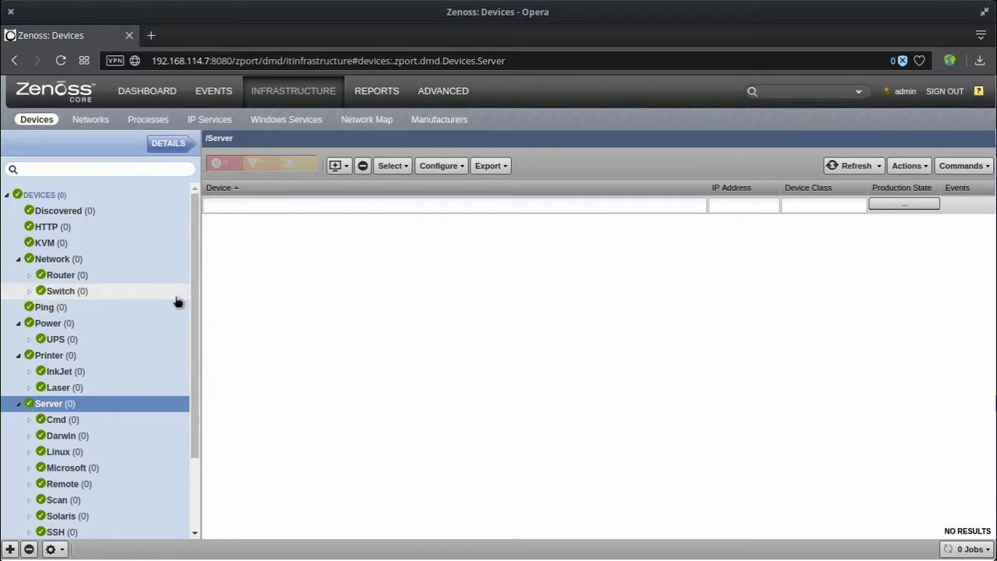
{"action": "left_click", "coordinate": [376, 92]}
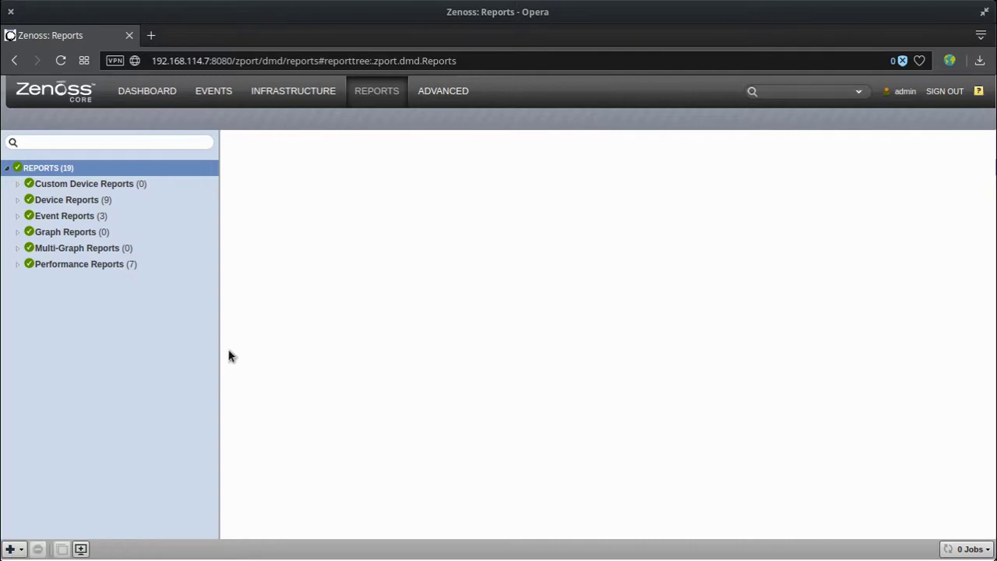
Expand Performance Reports, view the Availability Report, then select the Graph Reports category.
{"action": "left_click", "coordinate": [62, 265]}
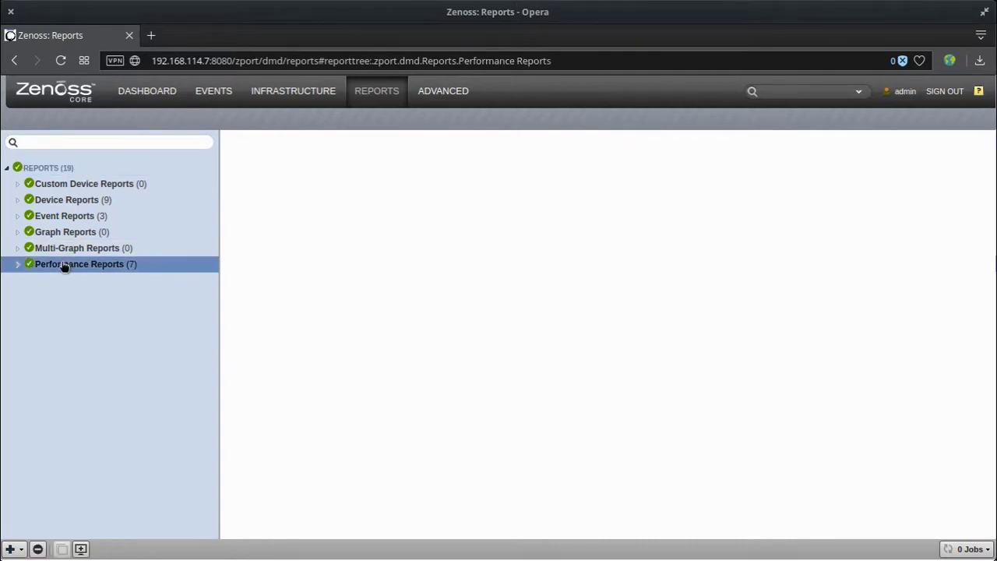
{"action": "left_click", "coordinate": [17, 264]}
{"action": "left_click", "coordinate": [71, 299]}
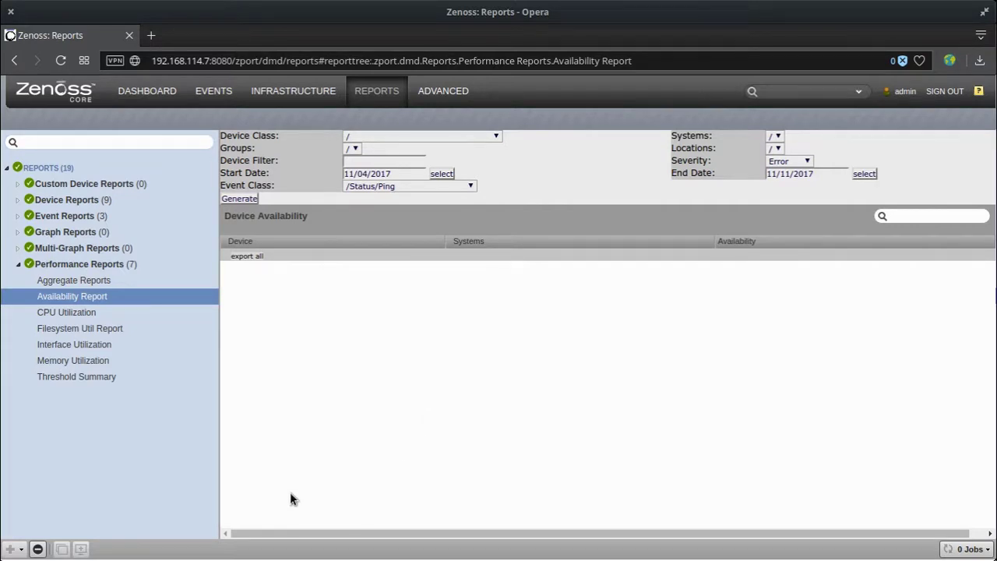
{"action": "left_click", "coordinate": [21, 235]}
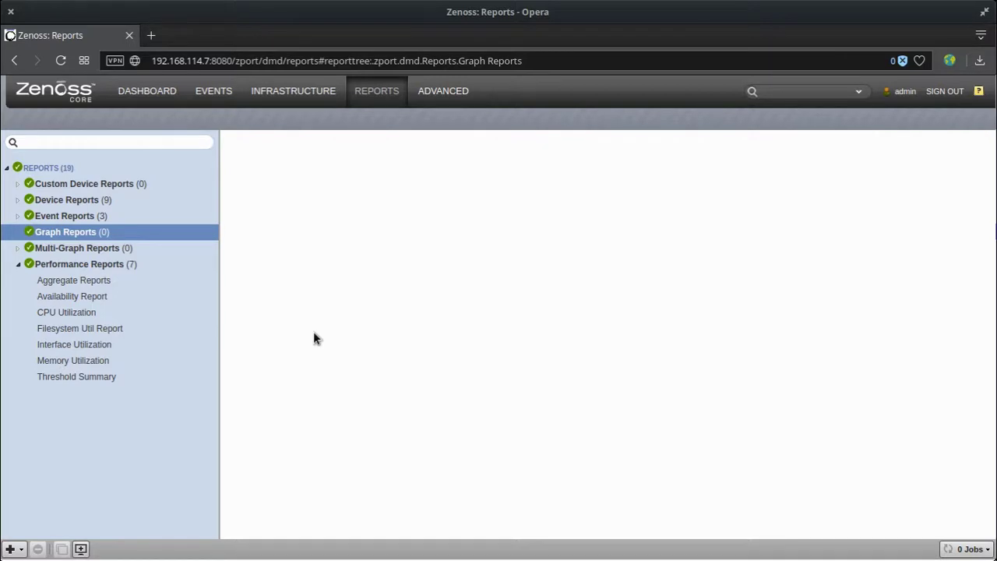
Scroll through the Advanced Settings form to the Google Maps API Key field, then view Commands.
{"action": "left_click", "coordinate": [424, 91]}
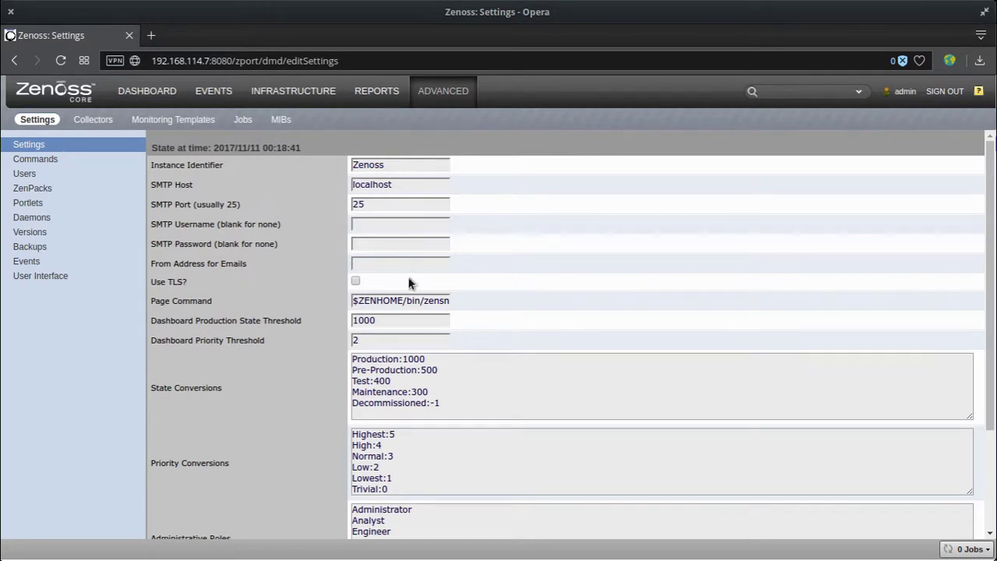
{"action": "scroll", "coordinate": [200, 426], "scroll_direction": "down", "scroll_amount": 3}
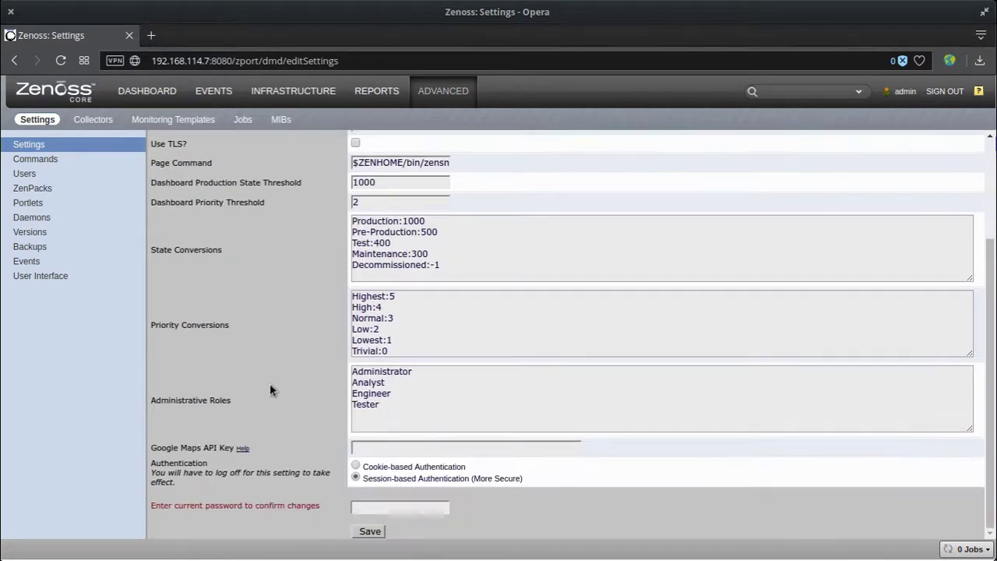
{"action": "left_click", "coordinate": [375, 447]}
{"action": "left_click", "coordinate": [73, 159]}
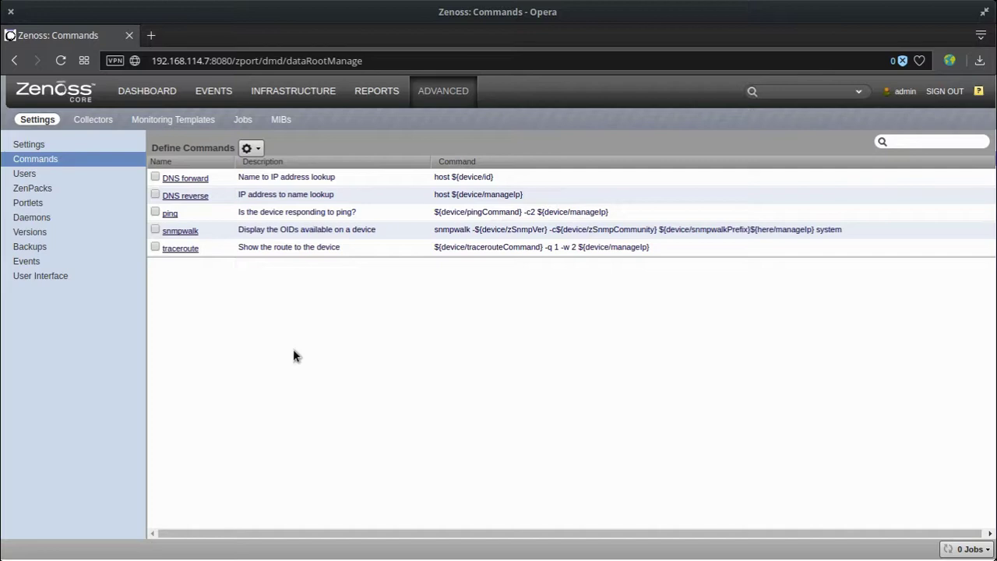
Check the command actions menu, review the two user accounts, then move on to ZenPacks.
{"action": "left_click", "coordinate": [250, 148]}
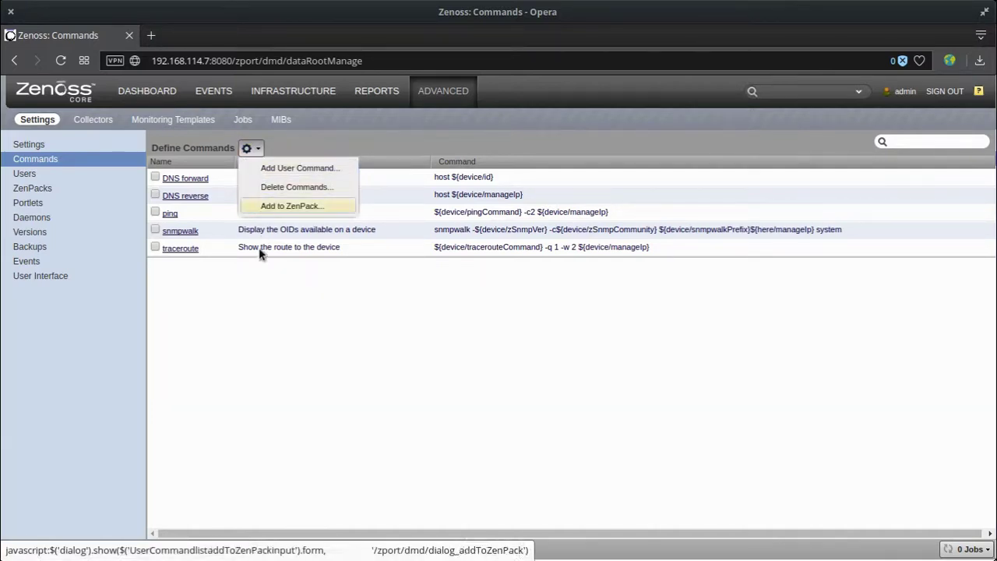
{"action": "left_click", "coordinate": [257, 274]}
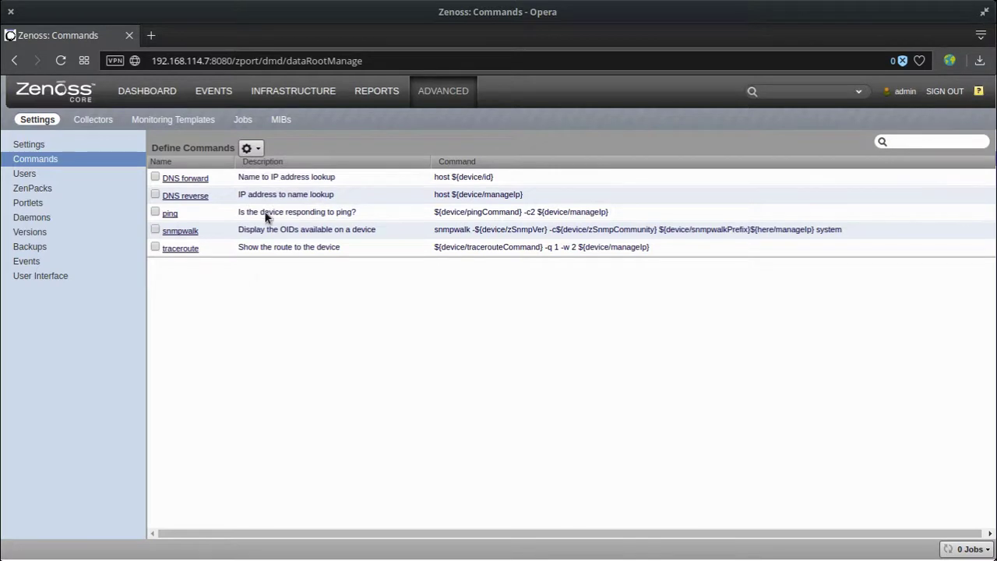
{"action": "left_click", "coordinate": [26, 173]}
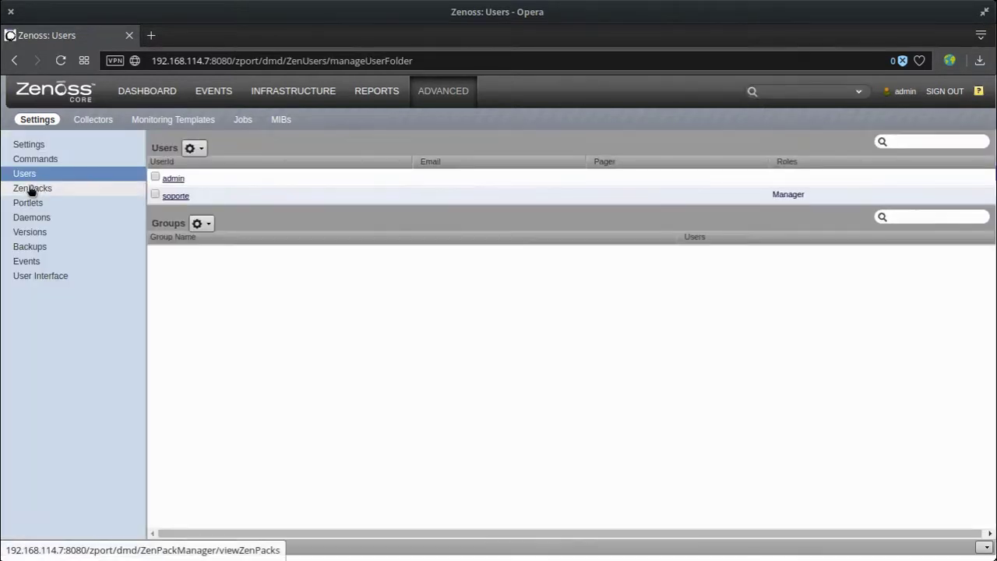
{"action": "left_click", "coordinate": [30, 189]}
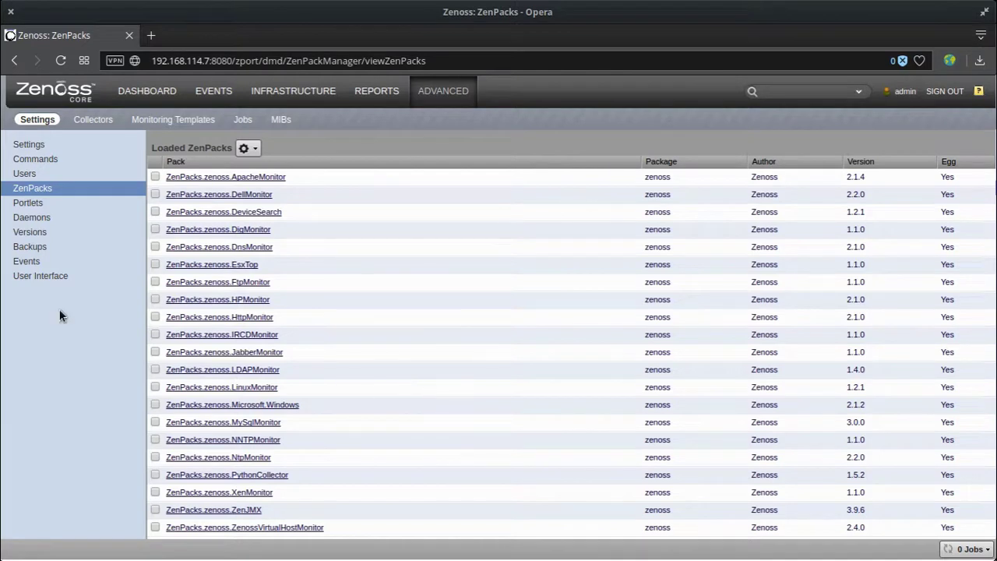
Show the Daemons page listing 17 running daemons like zeneventserver, zenhub and zenpython.
{"action": "left_click", "coordinate": [48, 223]}
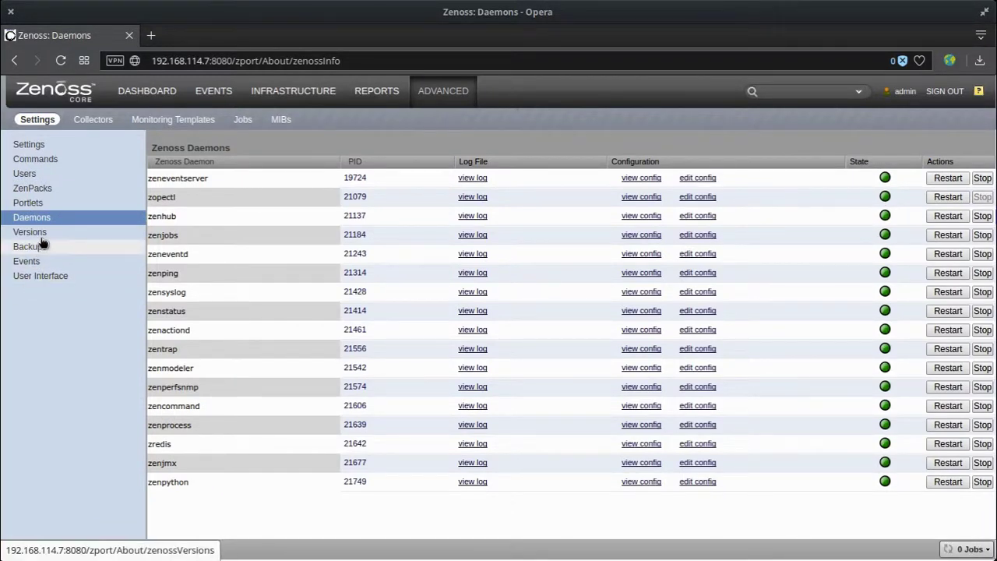
Review the software Versions page, highlighting the Available Zenoss Version label, then go to Backups.
{"action": "left_click", "coordinate": [44, 233]}
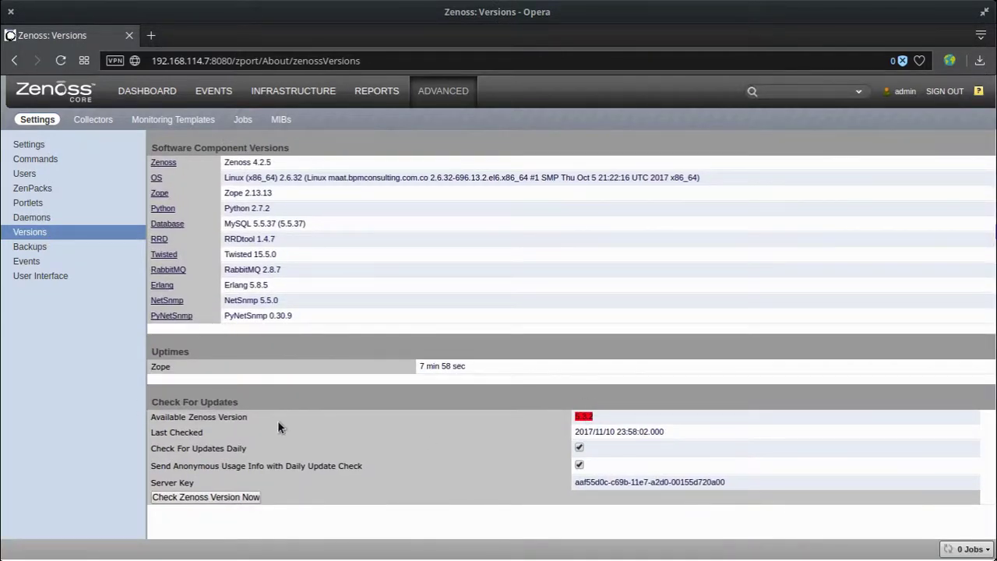
{"action": "left_click_drag", "start_coordinate": [156, 416], "coordinate": [280, 416]}
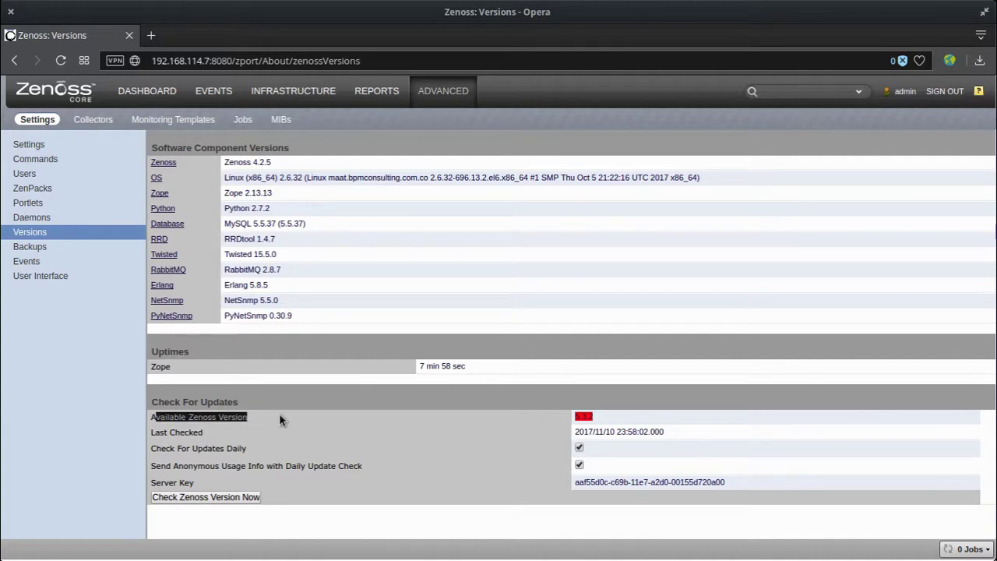
{"action": "left_click", "coordinate": [412, 420]}
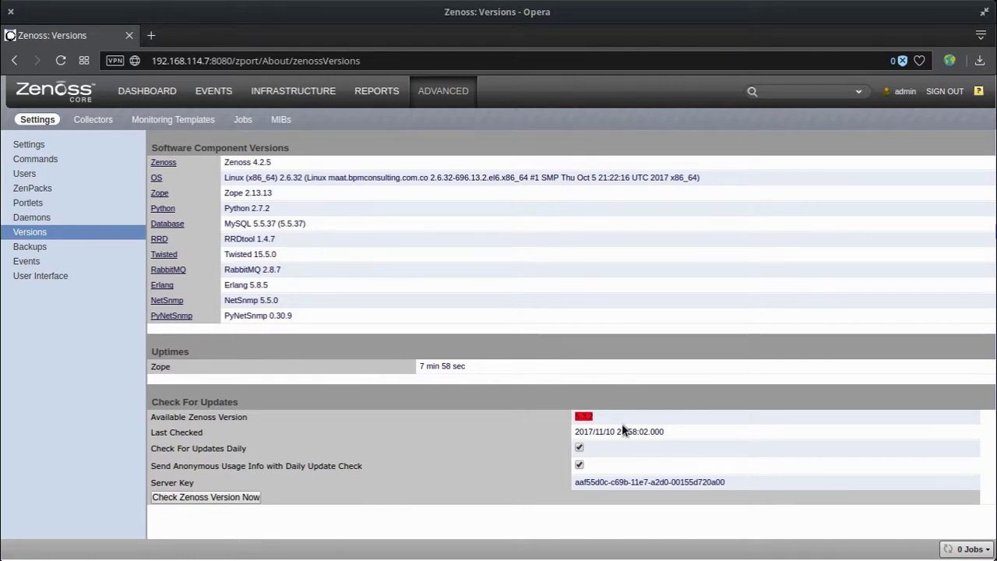
{"action": "left_click", "coordinate": [70, 261]}
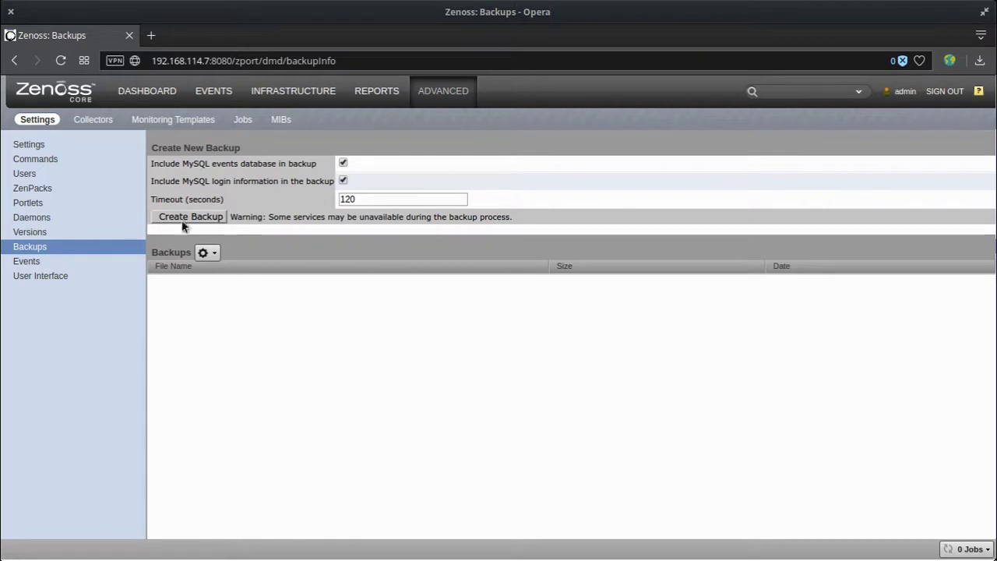
Peek at the Backups actions menu, then go to the Events configuration page.
{"action": "left_click", "coordinate": [212, 253]}
{"action": "left_click", "coordinate": [605, 277]}
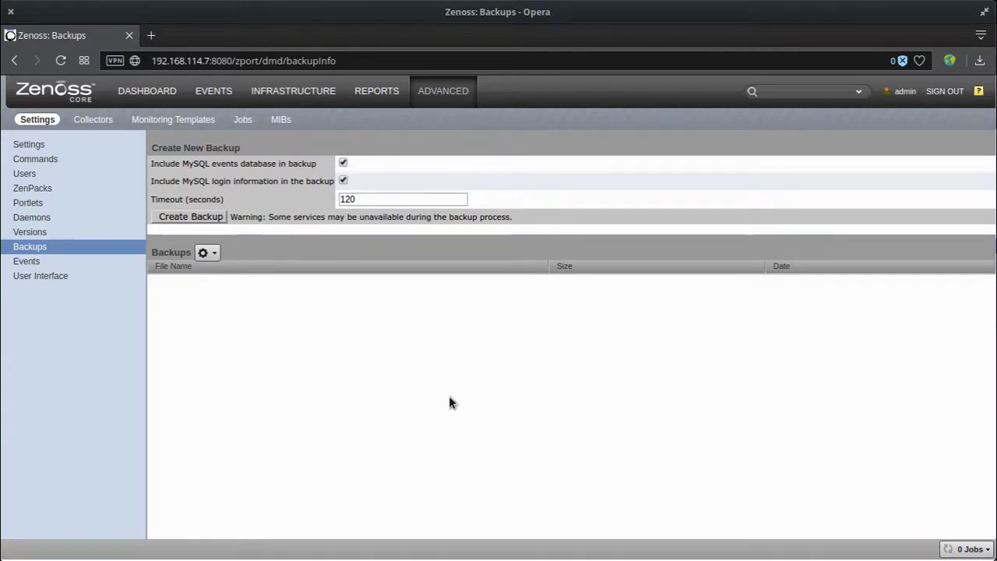
{"action": "left_click", "coordinate": [62, 263]}
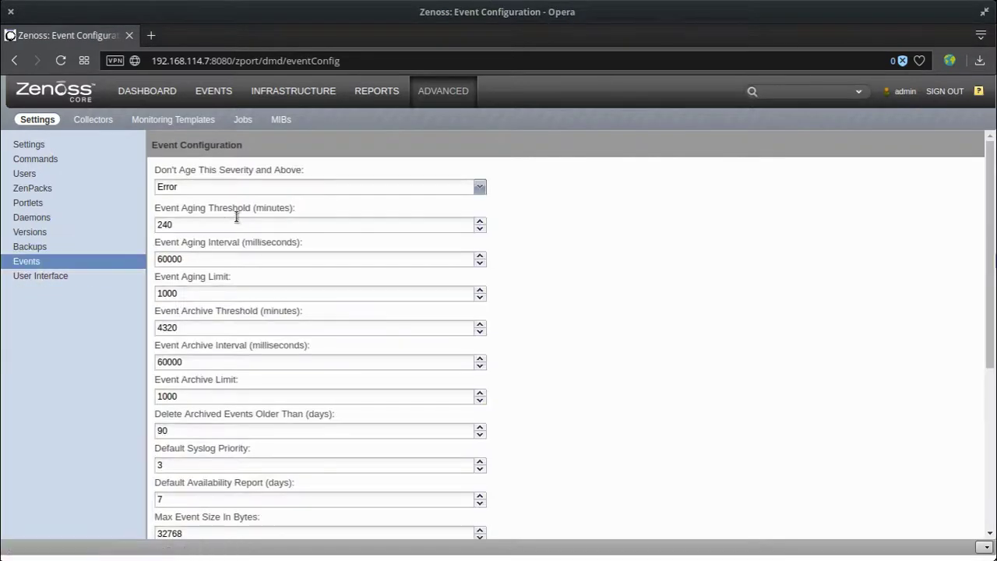
Go to the User Interface Configuration settings page.
{"action": "scroll", "coordinate": [285, 401], "scroll_direction": "down", "scroll_amount": 4}
{"action": "scroll", "coordinate": [285, 369], "scroll_direction": "up", "scroll_amount": 4}
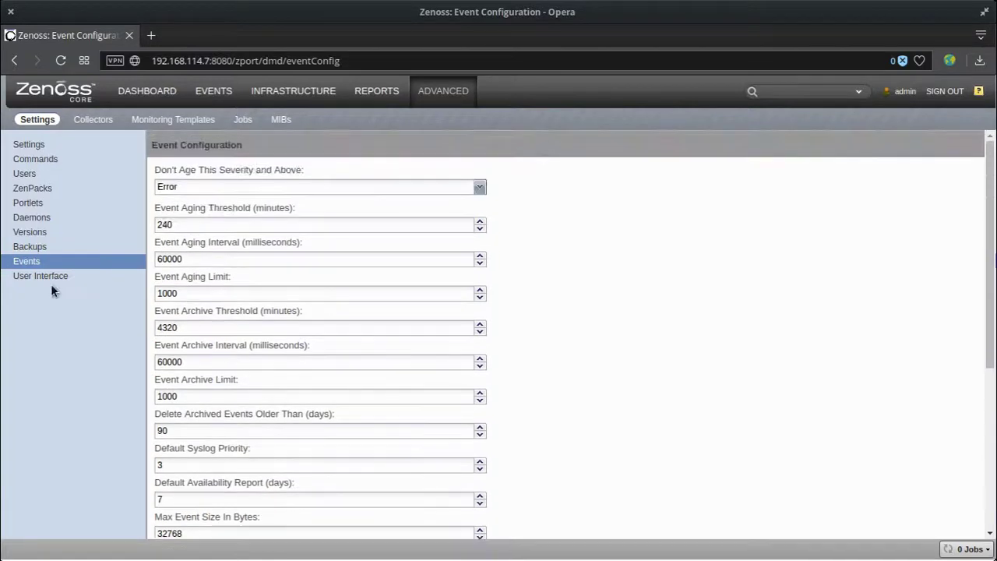
{"action": "left_click", "coordinate": [44, 276]}
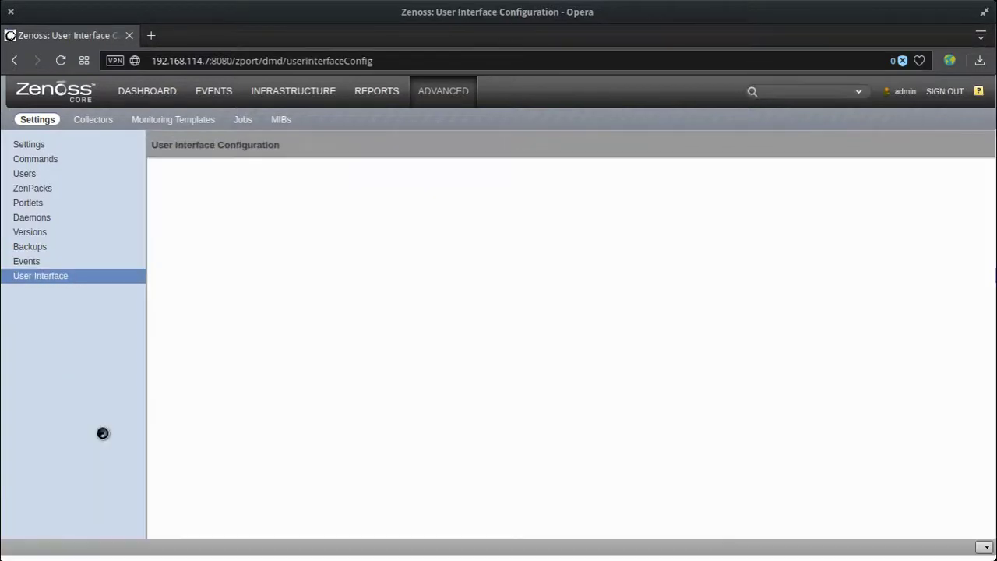
Scroll through the interface options, then return to the Infrastructure devices view.
{"action": "scroll", "coordinate": [551, 365], "scroll_direction": "down", "scroll_amount": 2}
{"action": "scroll", "coordinate": [595, 387], "scroll_direction": "up", "scroll_amount": 2}
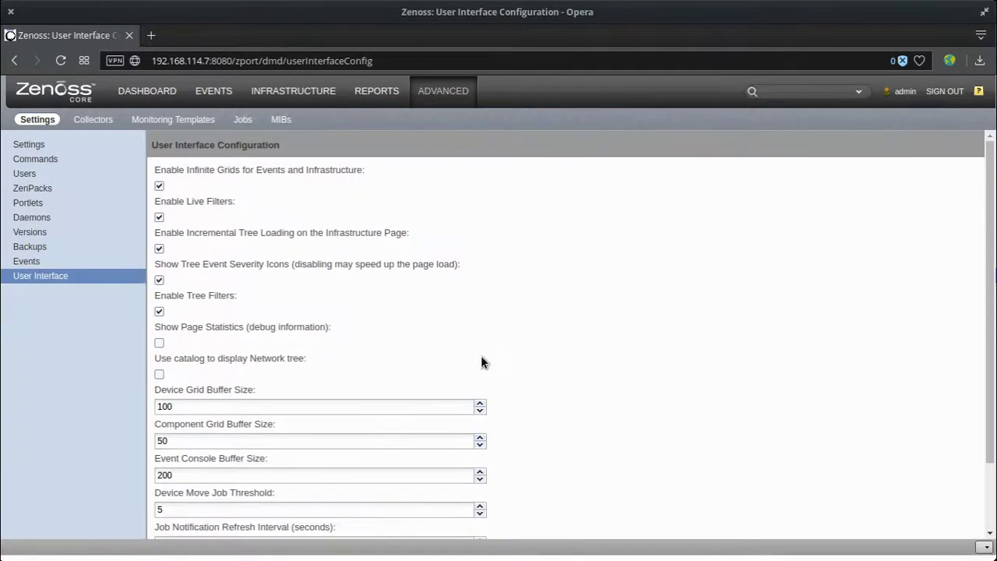
{"action": "left_click", "coordinate": [791, 86]}
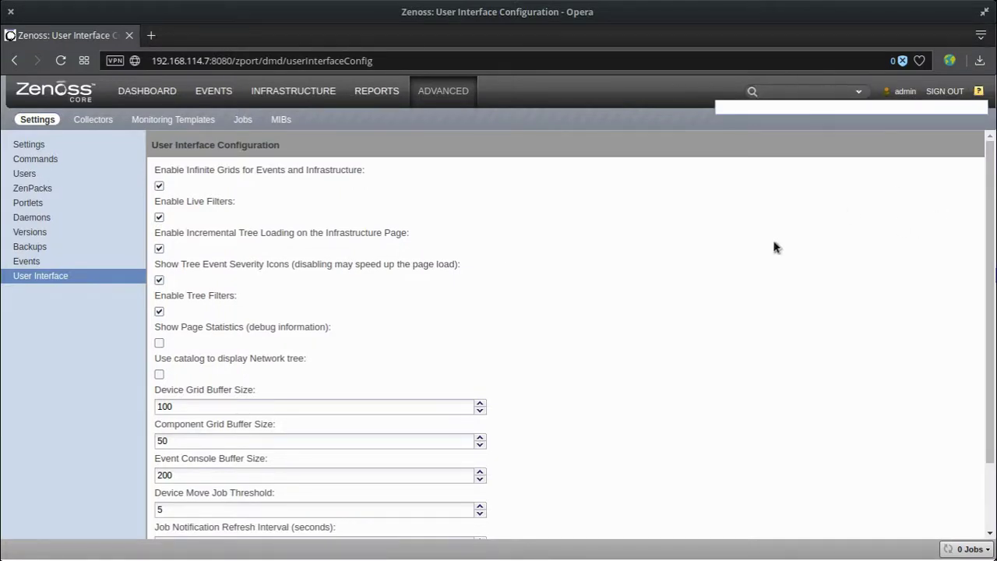
{"action": "left_click", "coordinate": [305, 93]}
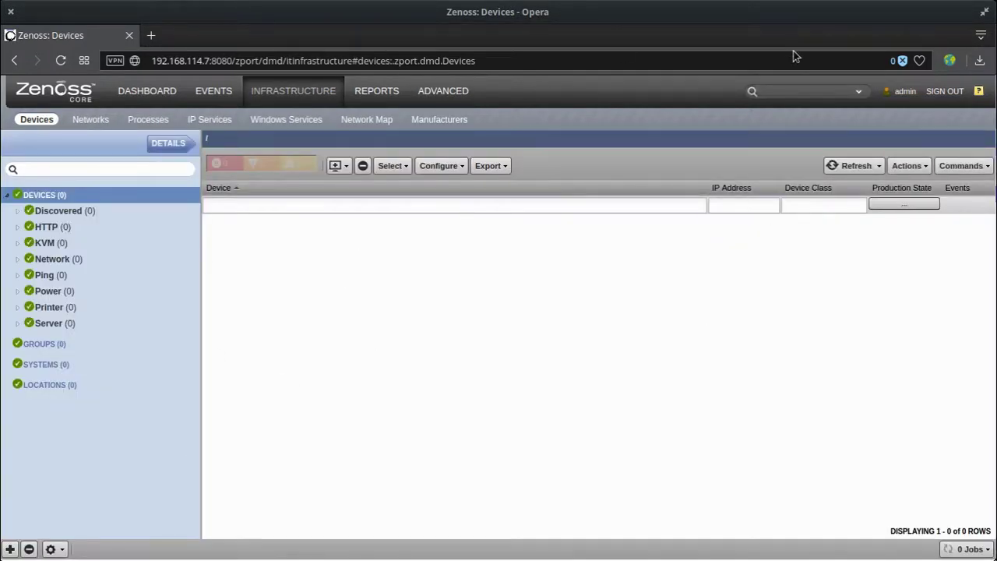
{"action": "left_click", "coordinate": [792, 87]}
{"action": "left_click", "coordinate": [52, 549]}
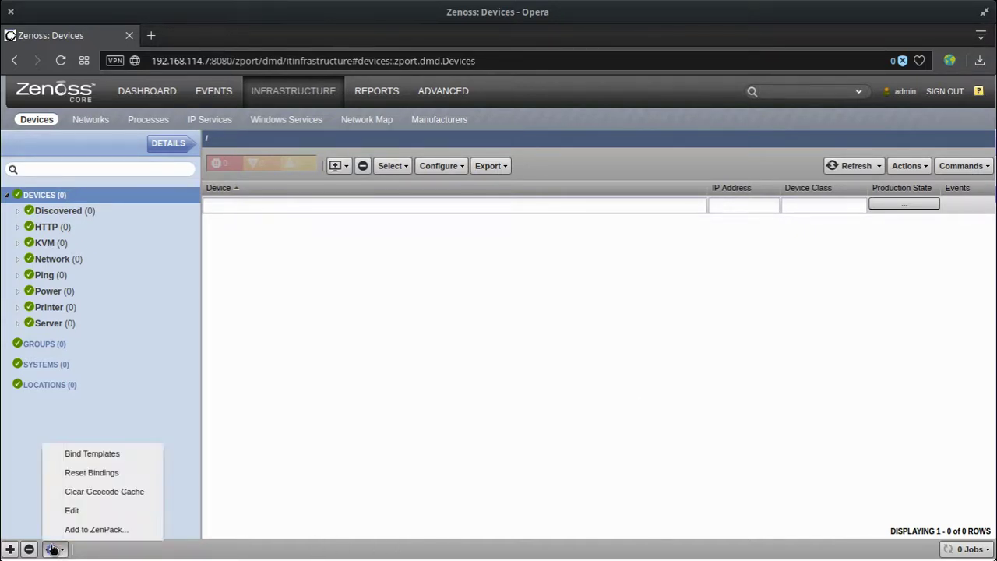
{"action": "left_click", "coordinate": [436, 389]}
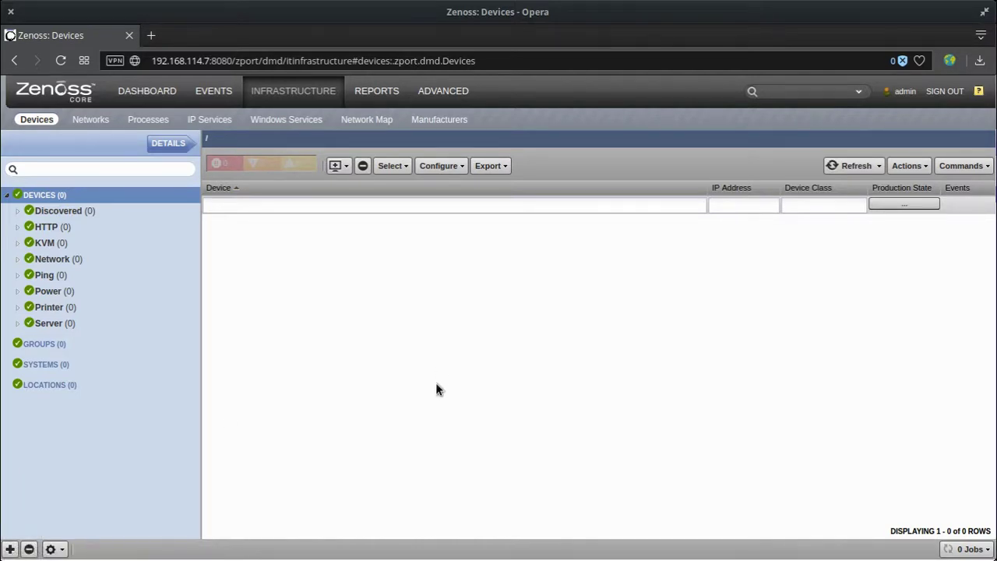